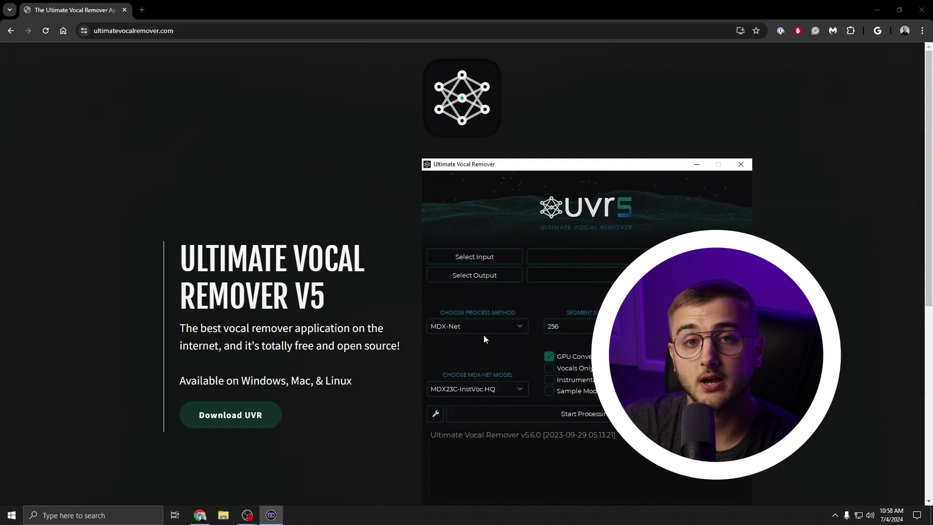
Open the v5.6 UVR GUI GitHub release page via Download UVR and scroll to its Windows links
scroll(424, 343, down, 1)
scroll(425, 343, up, 1)
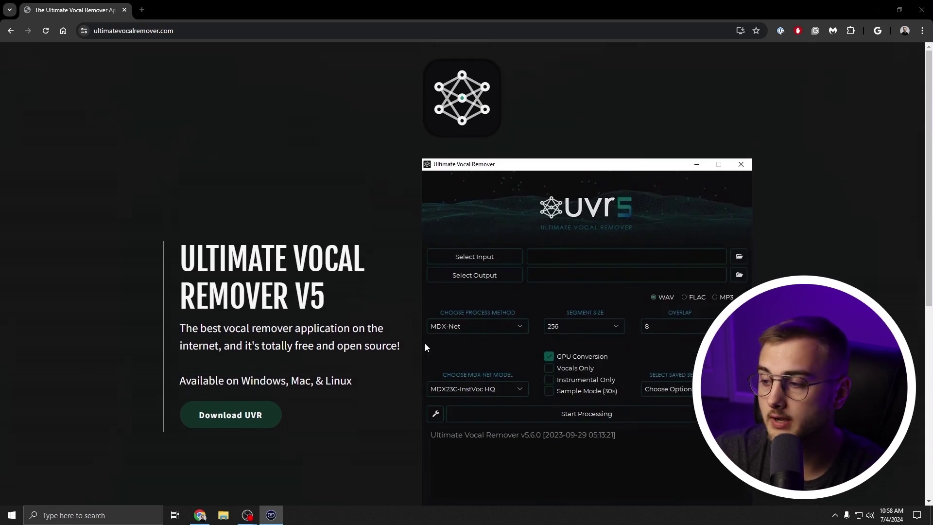
click(231, 416)
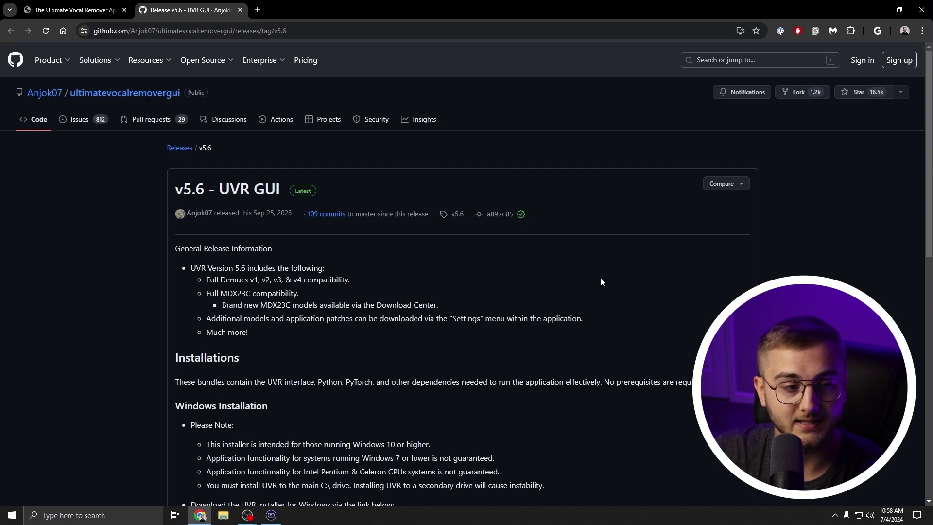
scroll(451, 395, down, 4)
scroll(422, 227, up, 3)
scroll(311, 302, down, 2)
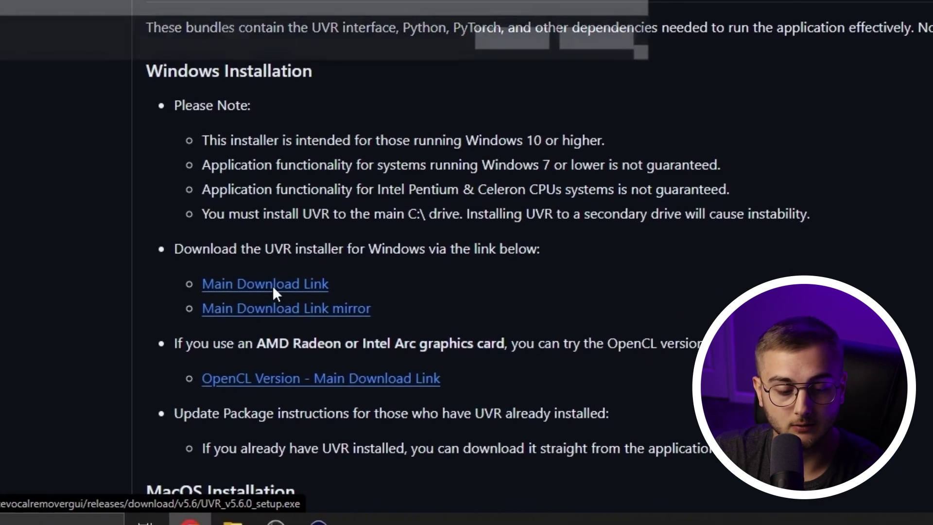
Save the UVR_v5.6.0_setup installer to Downloads, then highlight the macOS download instructions
click(320, 301)
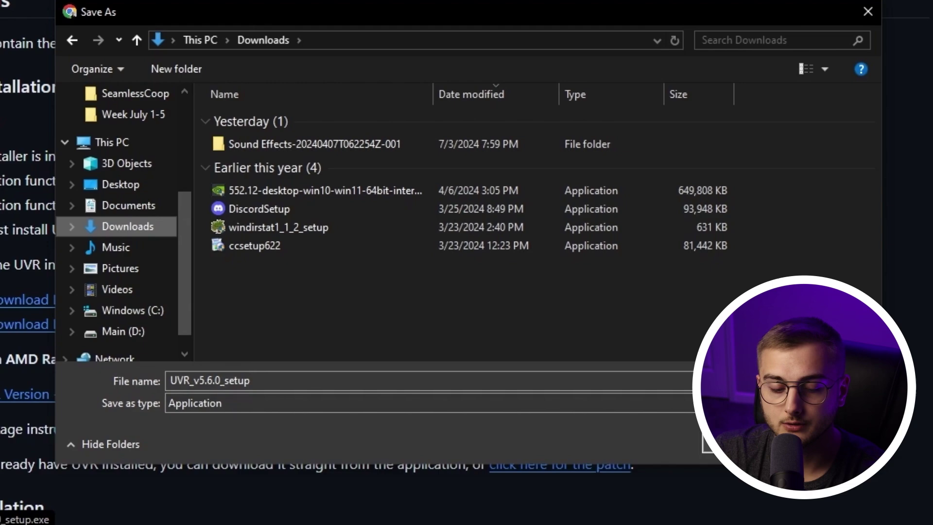
key(Return)
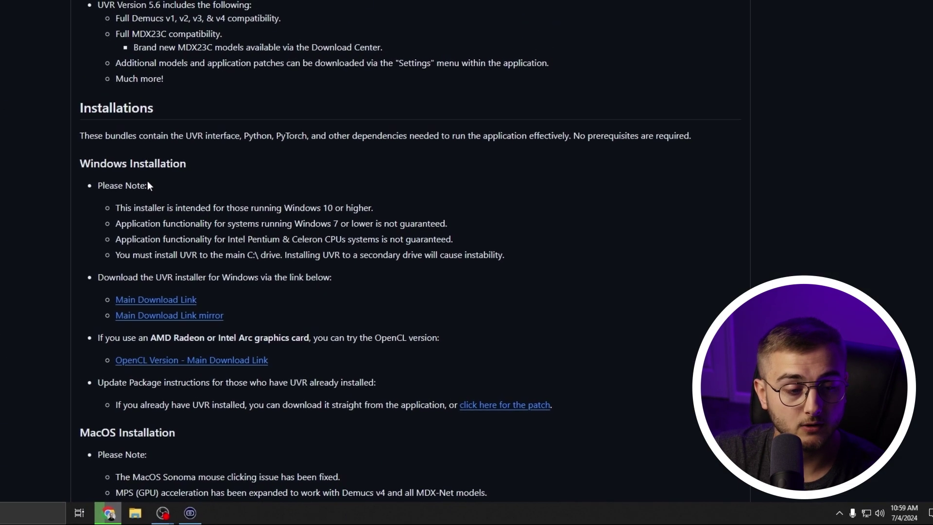
scroll(246, 301, down, 8)
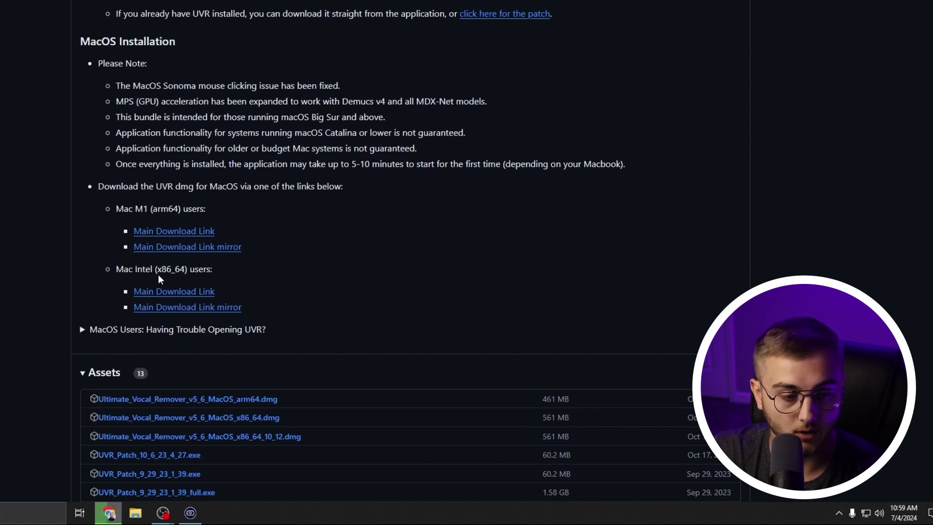
drag(278, 252, 95, 201)
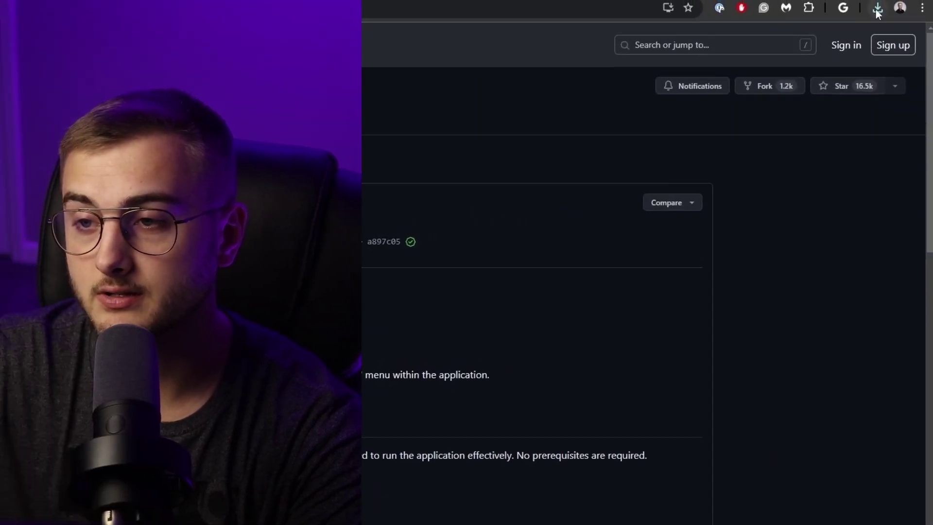
Run the downloaded UVR 5.6.0 installer, accept the licence, and install to the default folder without a desktop shortcut
click(877, 8)
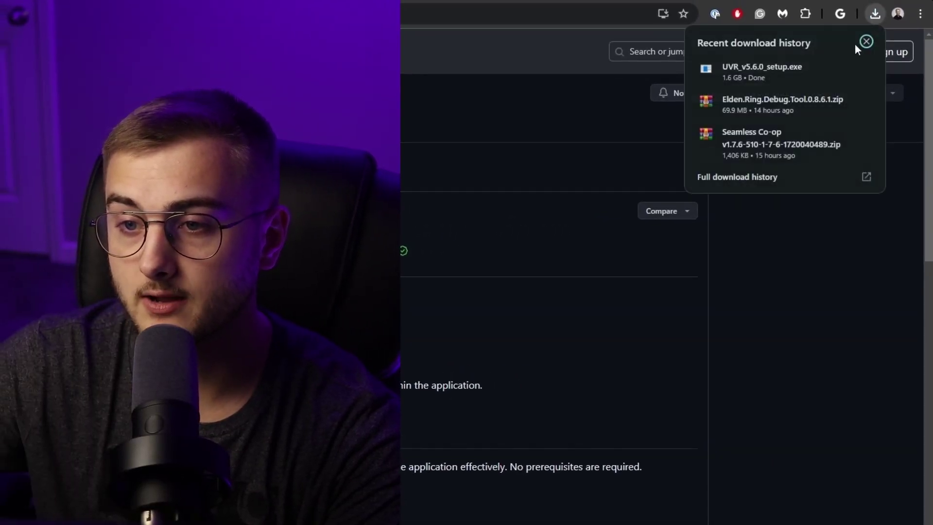
mouse_move(824, 72)
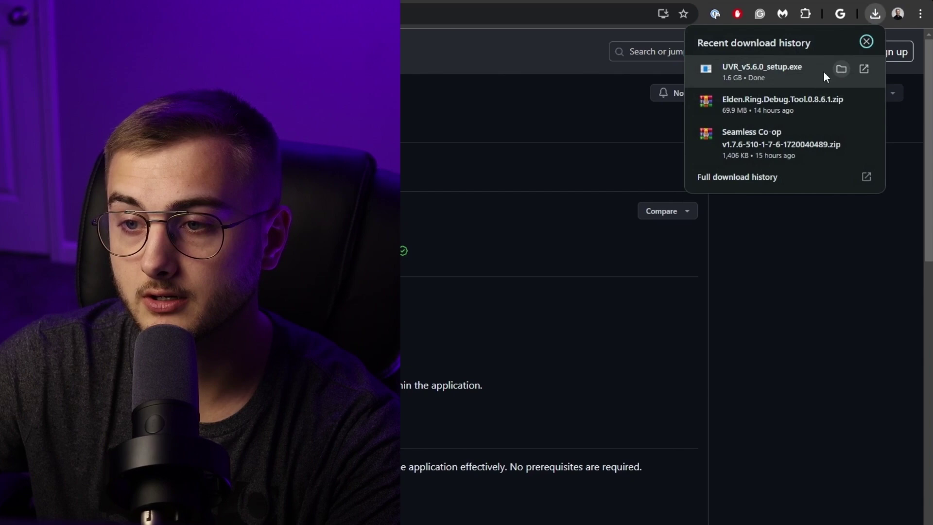
click(779, 67)
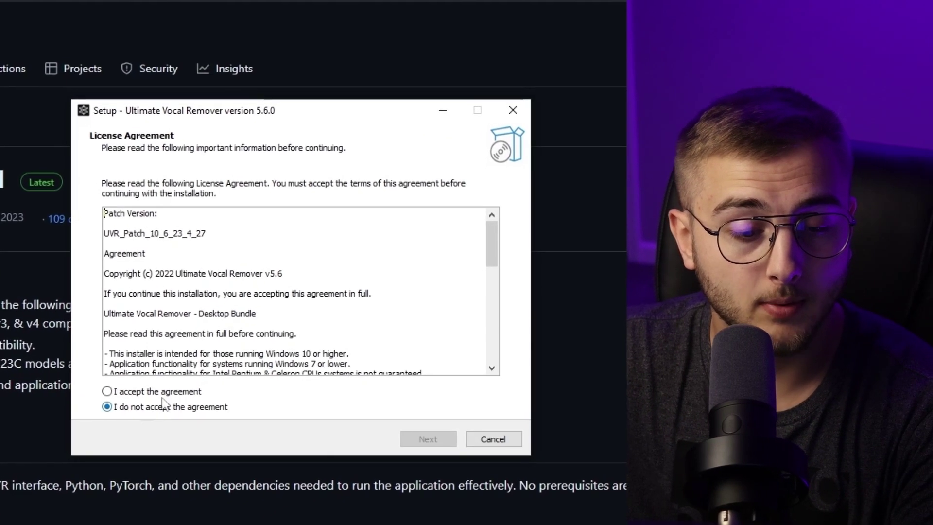
click(185, 391)
click(429, 437)
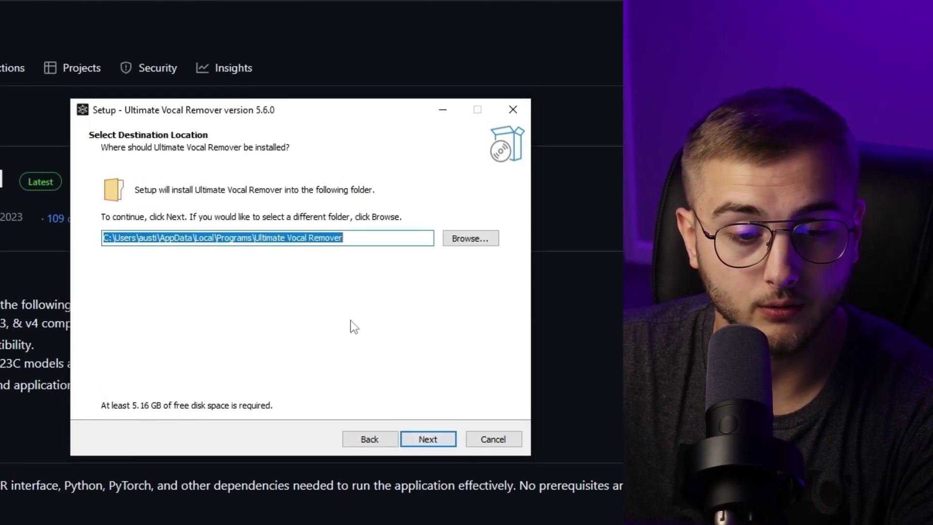
click(422, 440)
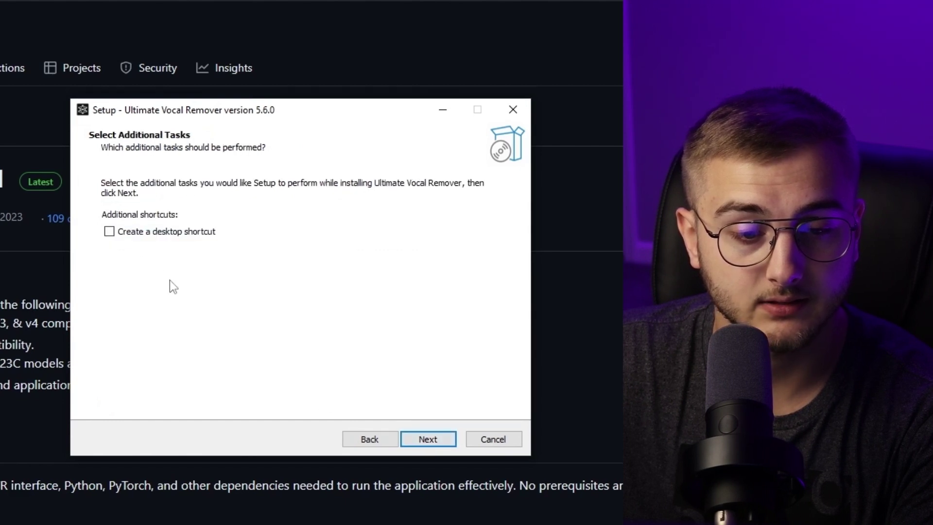
click(420, 443)
click(437, 446)
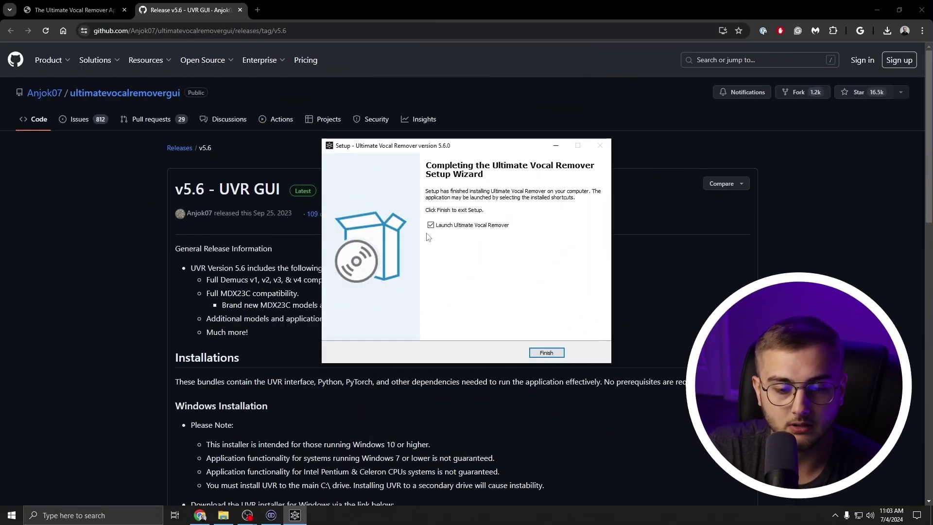
Finish the setup wizard so Ultimate Vocal Remover v5.6.0 launches
click(545, 354)
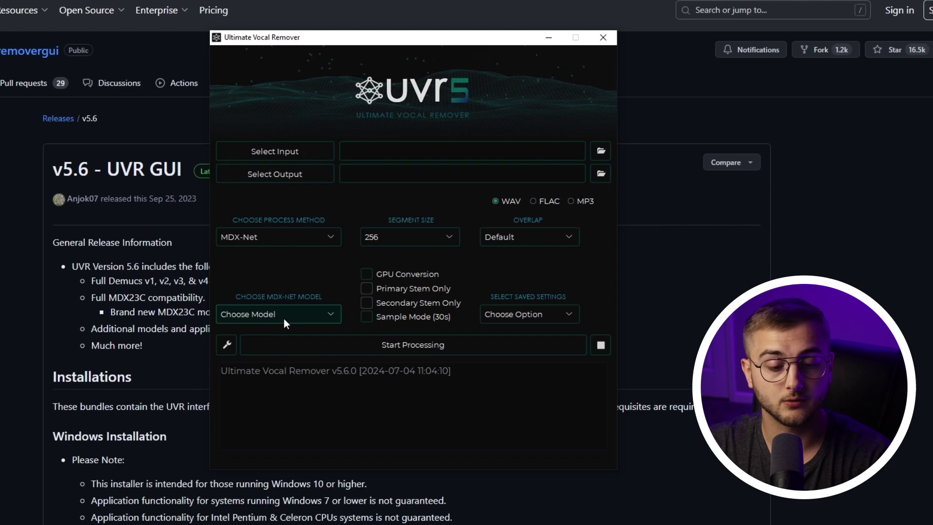
Download the UVR-MDX-NET Voc FT model from the Download Center's MDX-Net section
click(272, 375)
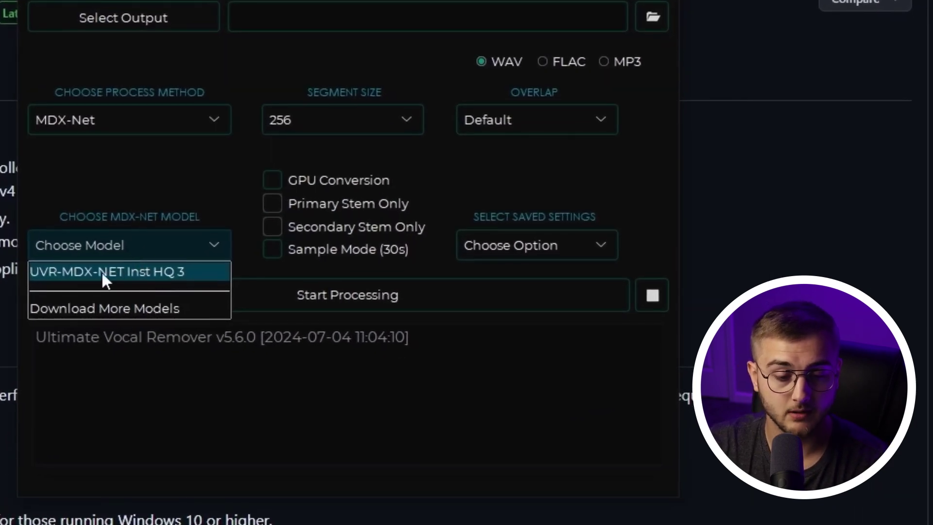
click(107, 309)
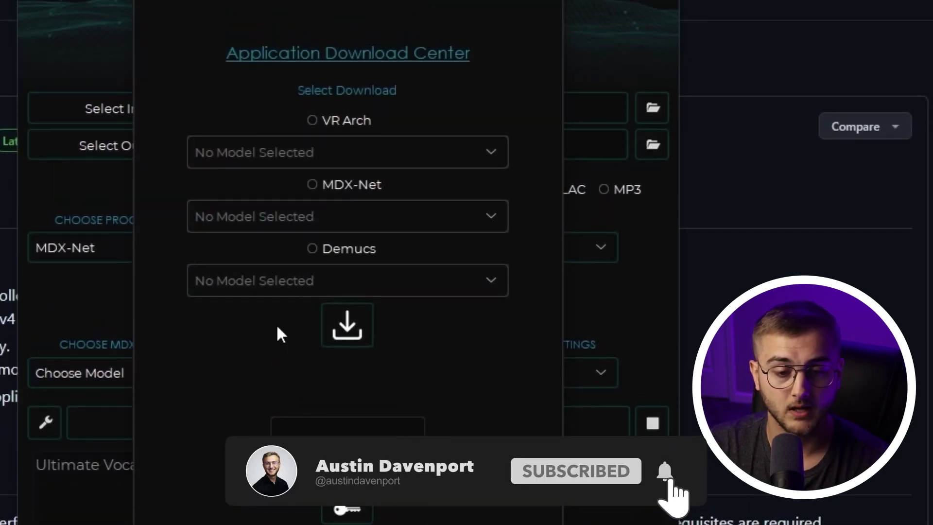
click(312, 246)
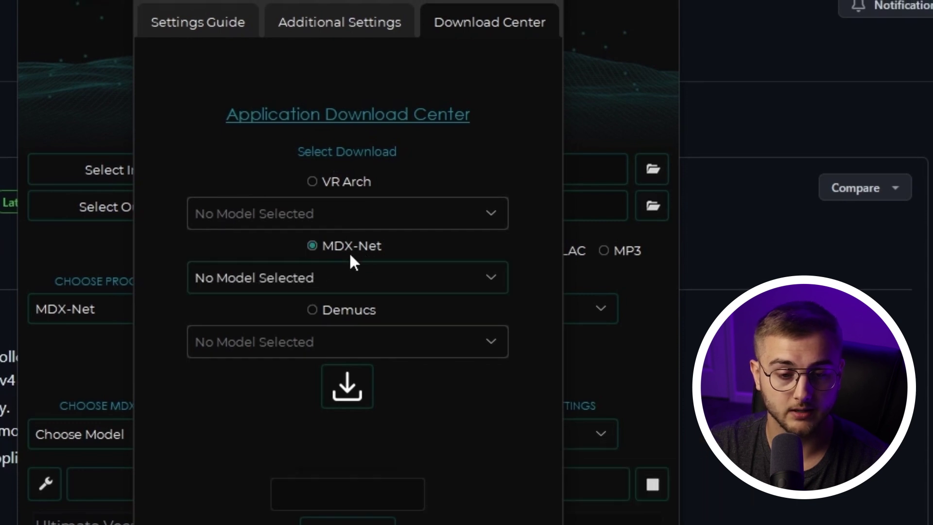
click(370, 278)
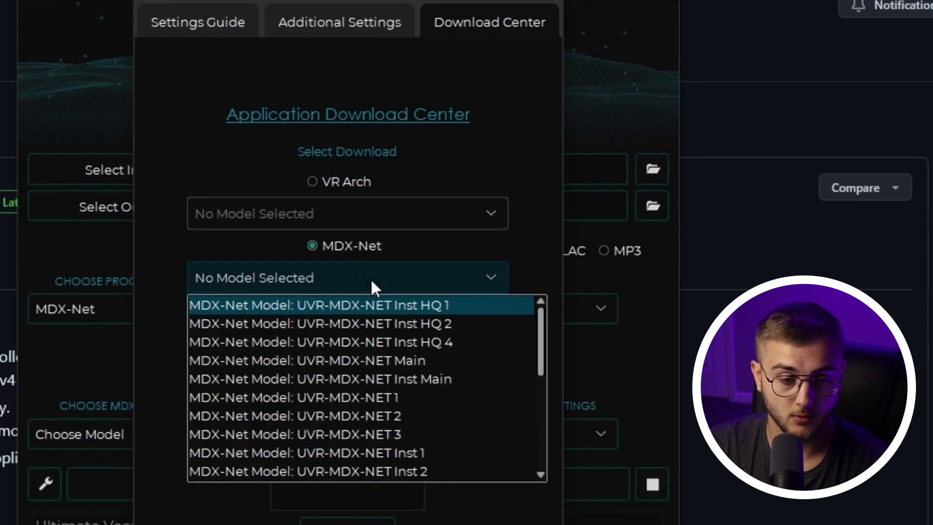
scroll(406, 368, down, 1)
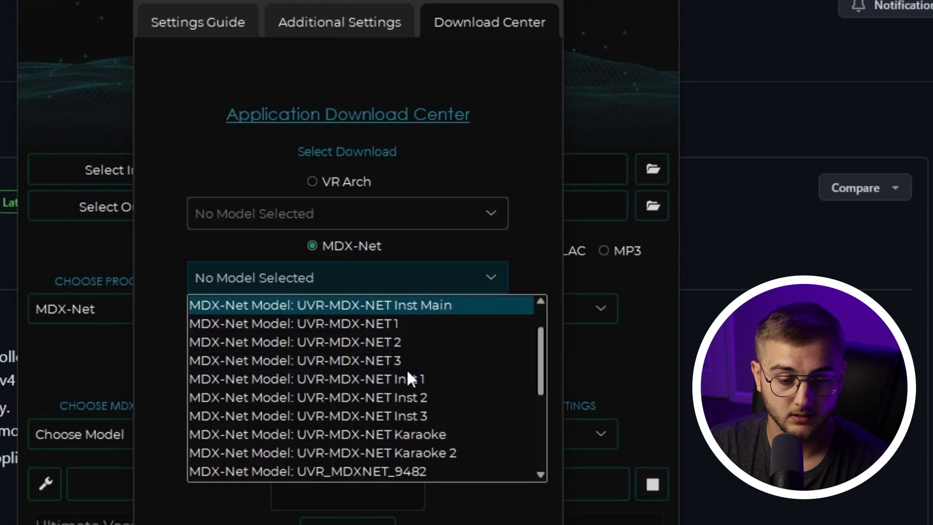
scroll(407, 368, down, 2)
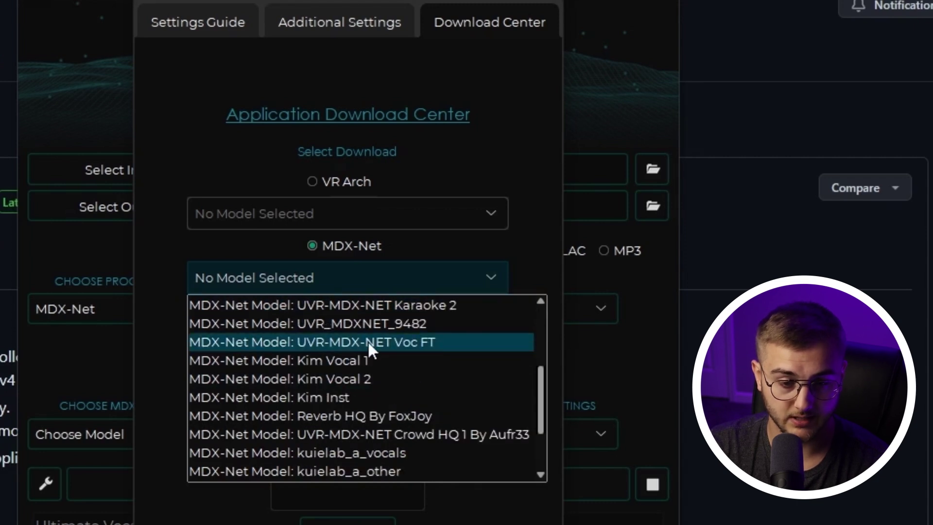
click(362, 341)
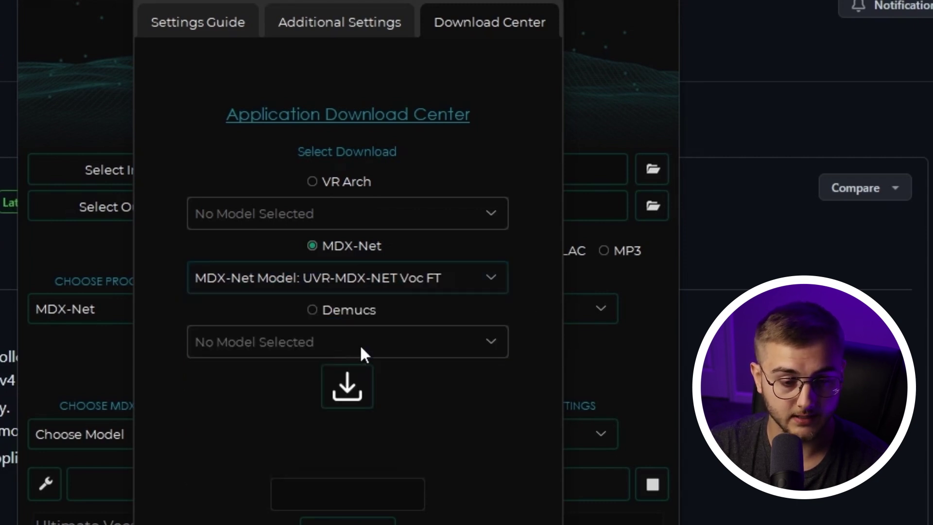
click(344, 393)
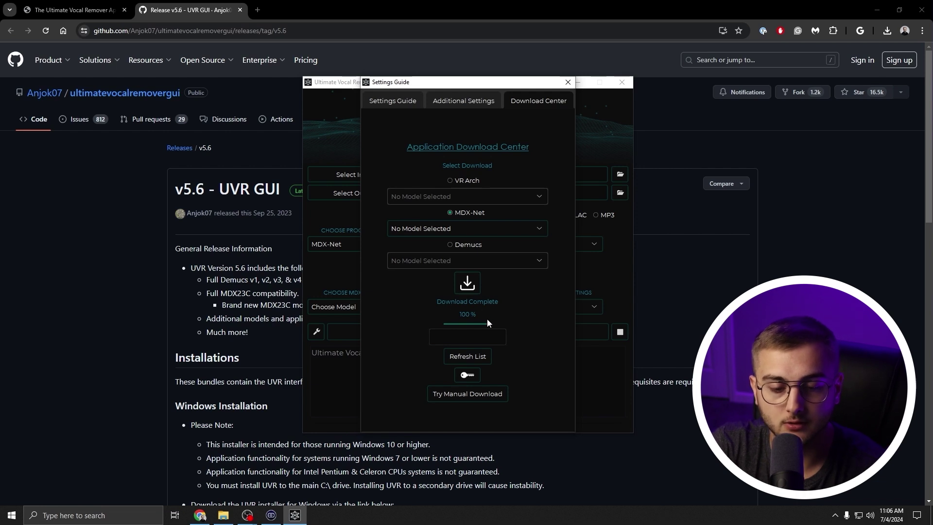
Close Settings and load Vanze - Survive.mp3 from the Downloads folder as the input
click(568, 83)
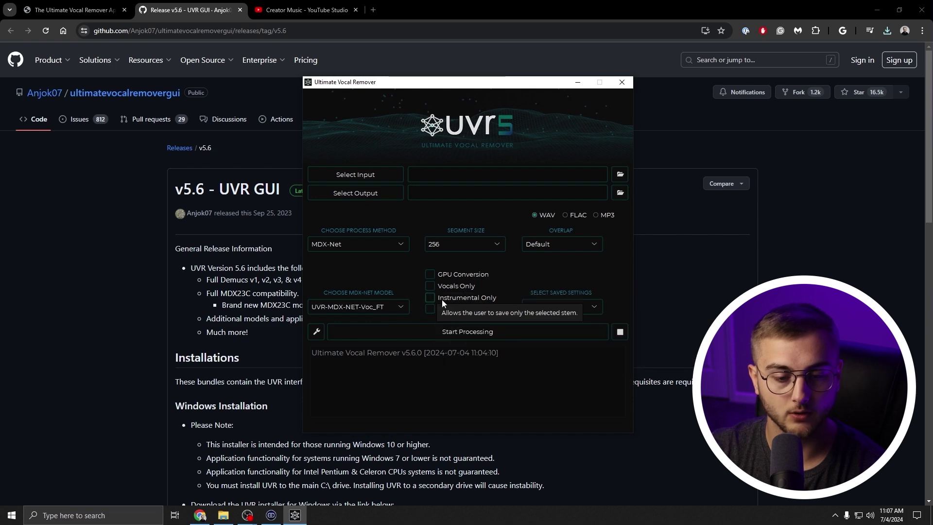
click(375, 176)
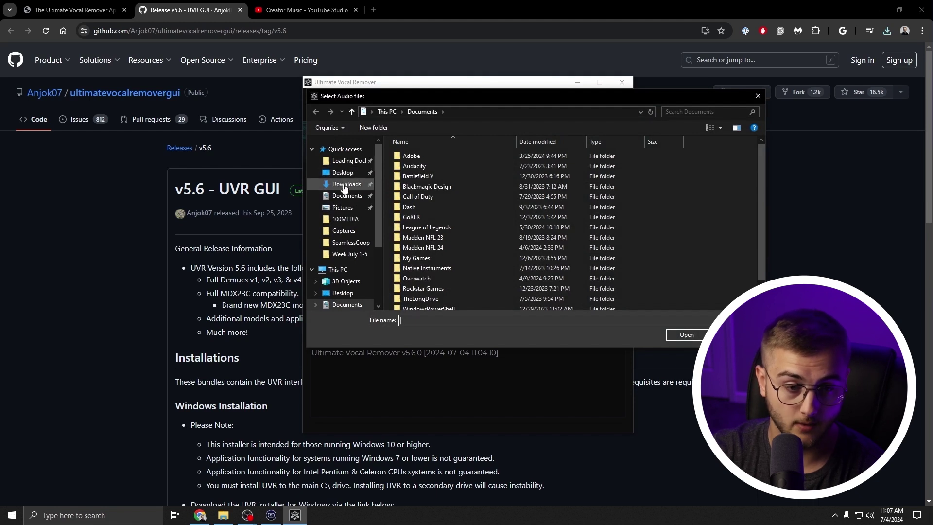
click(344, 187)
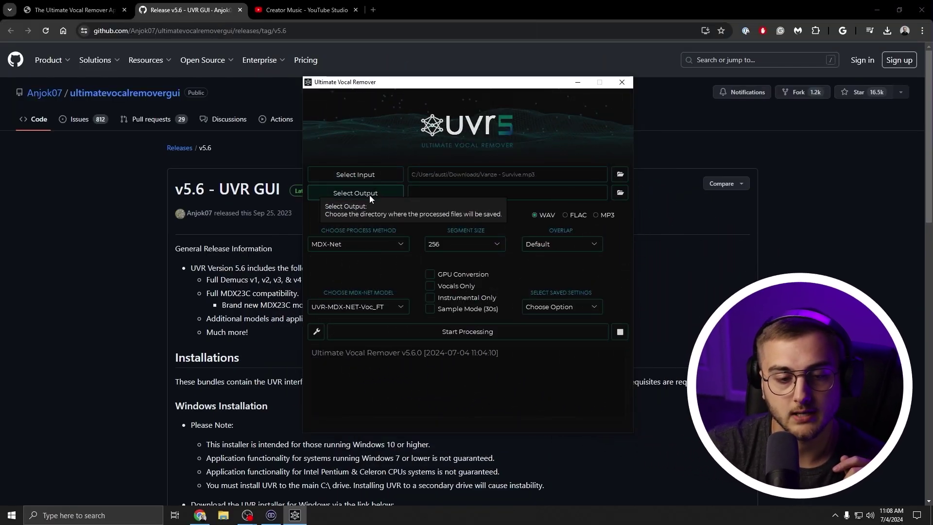
Set Downloads as the output folder, enable Vocals Only, and start processing
click(369, 194)
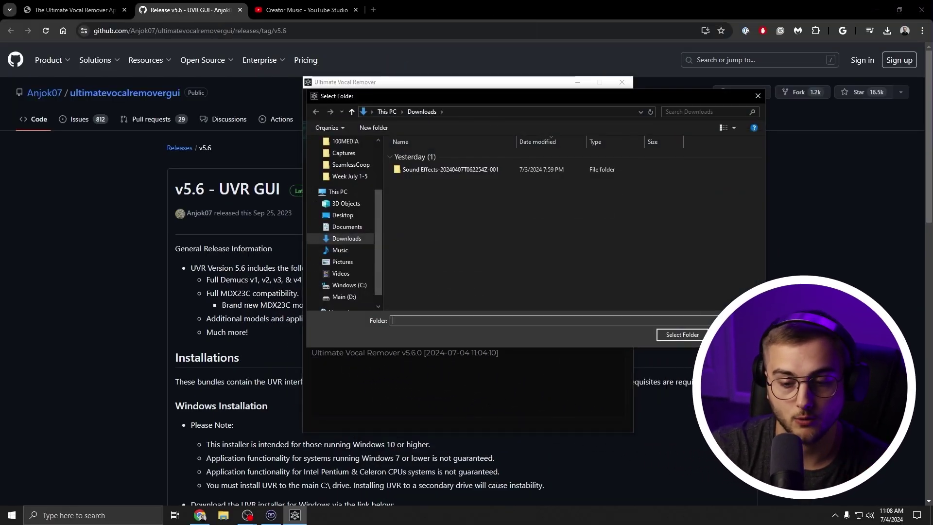
click(695, 335)
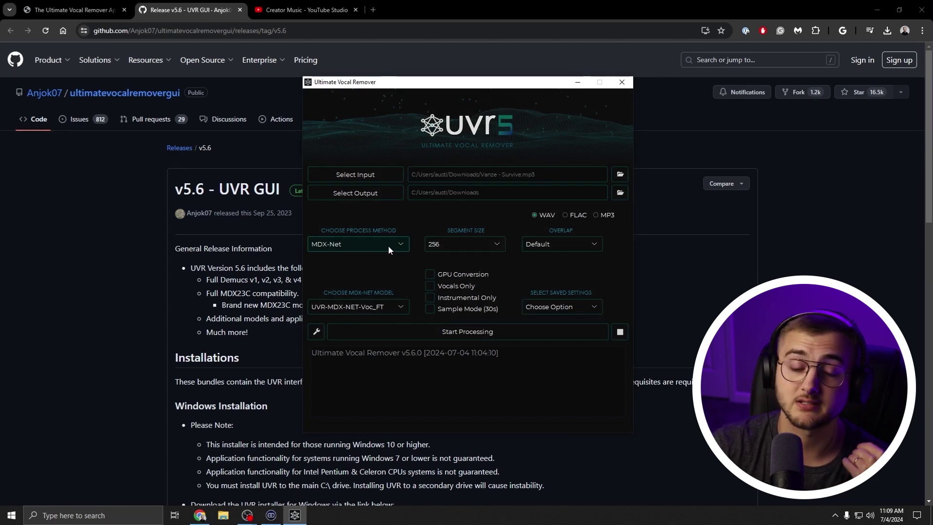
click(430, 286)
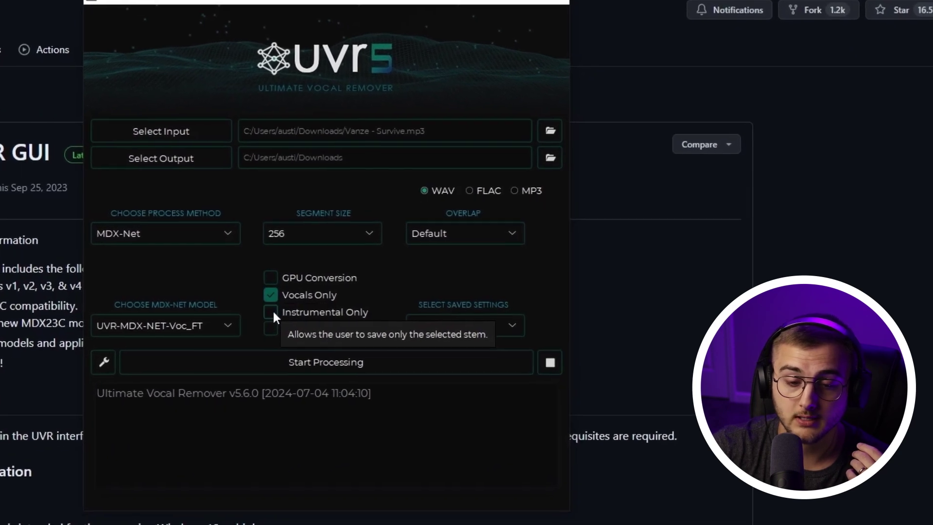
click(320, 309)
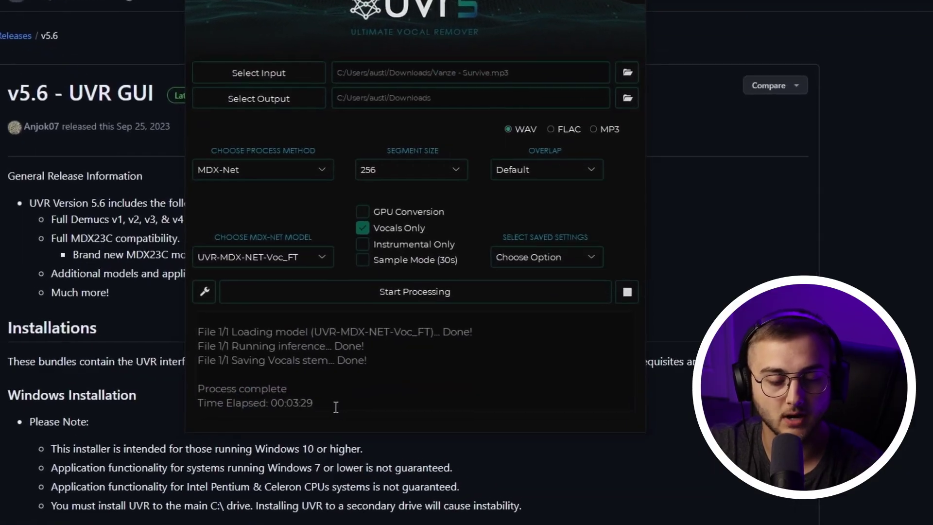
Highlight the 00:03:29 elapsed time and Process complete lines in the log, then clear the highlight
drag(340, 401, 193, 401)
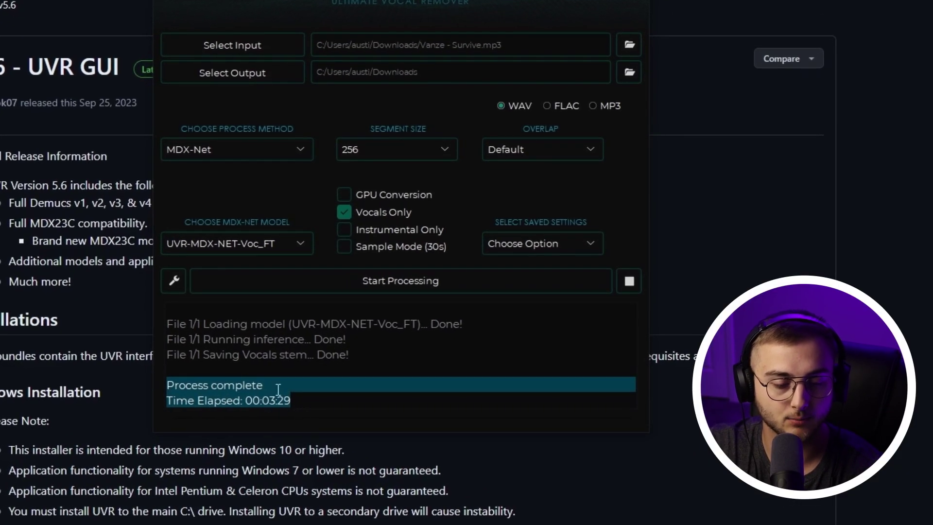
mouse_move(323, 401)
mouse_down()
mouse_move(311, 401)
mouse_move(328, 394)
mouse_up()
click(313, 392)
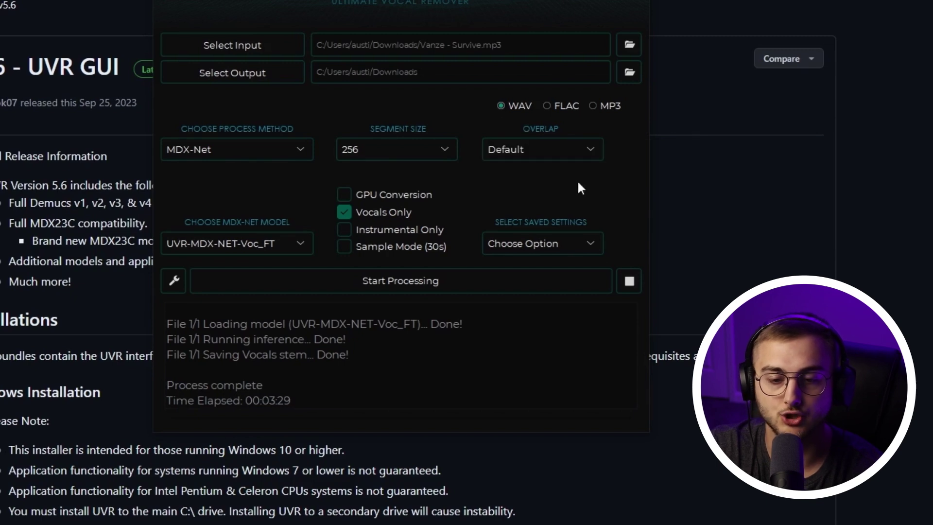
Open the Downloads output folder in File Explorer and select the 1_Vanze - Survive_(Vocals) WAV
click(630, 71)
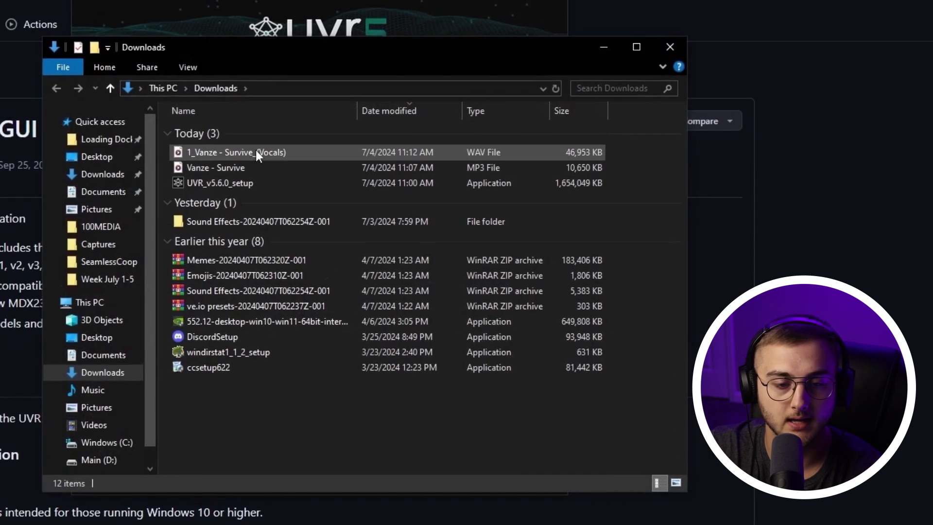
click(323, 99)
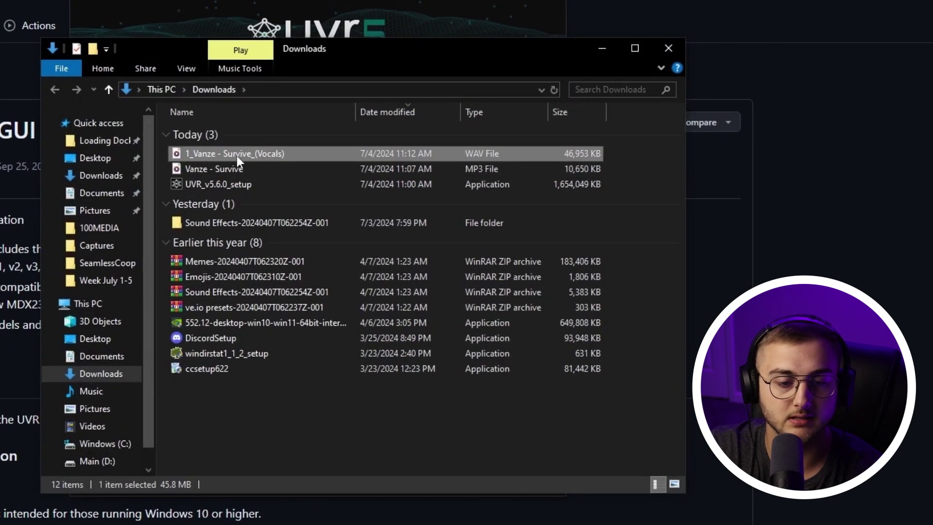